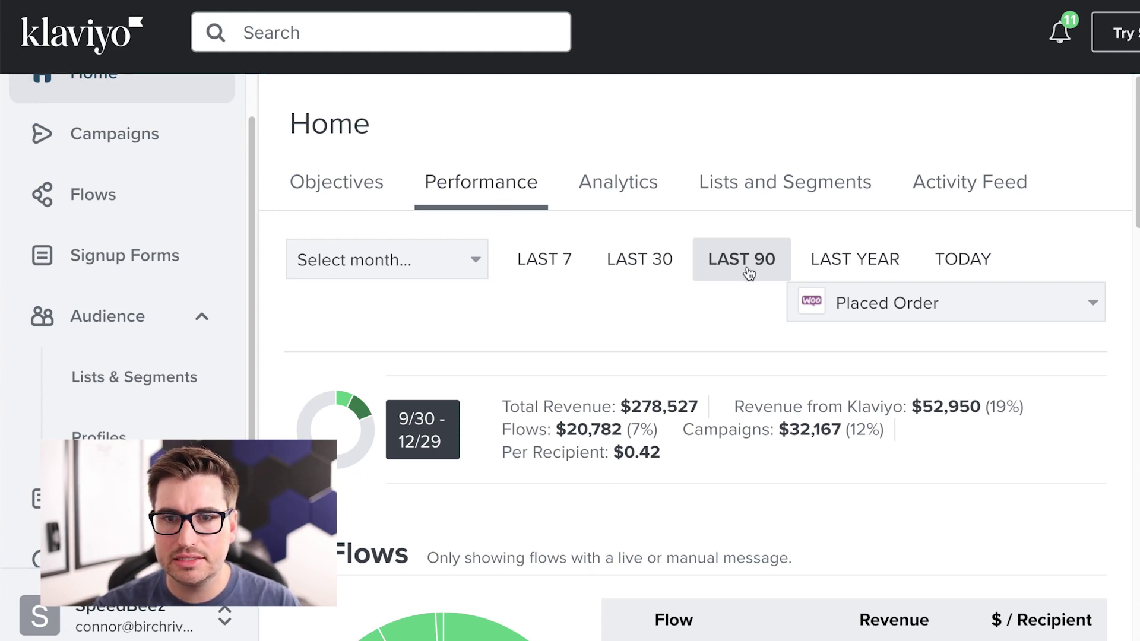
# Scroll the Home dashboard to the Flows table, briefly highlighting the $52,950 (19%) Revenue from Klaviyo figure
pyautogui.scroll(-2, 721, 279)
pyautogui.scroll(-2, 724, 279)
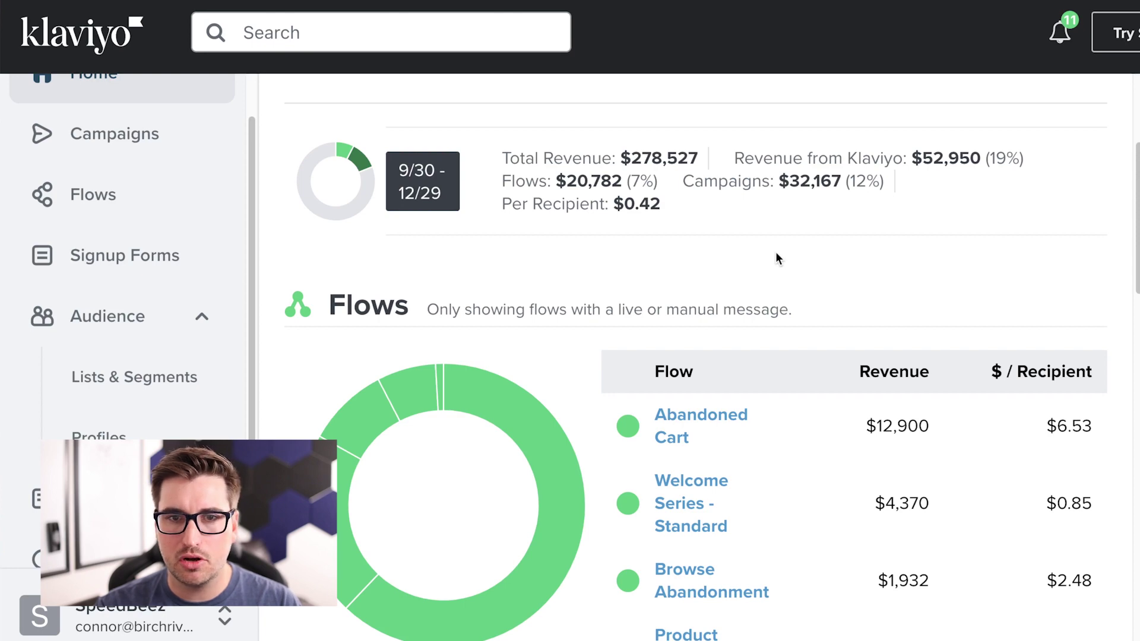
pyautogui.scroll(-1, 777, 257)
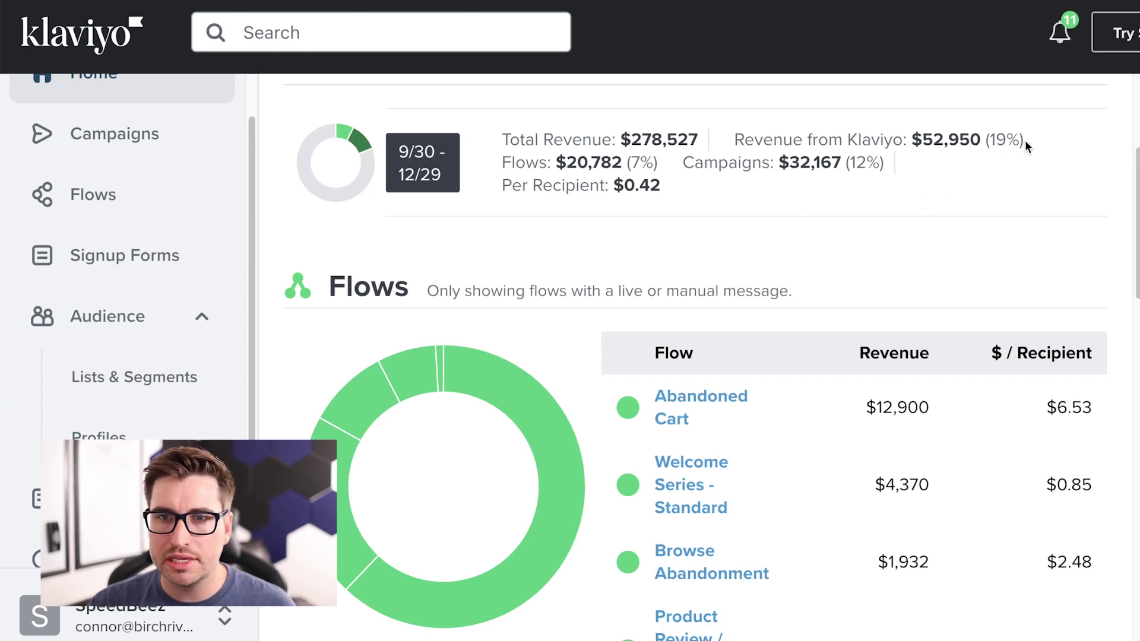
pyautogui.moveTo(1027, 140); pyautogui.dragTo(908, 138)
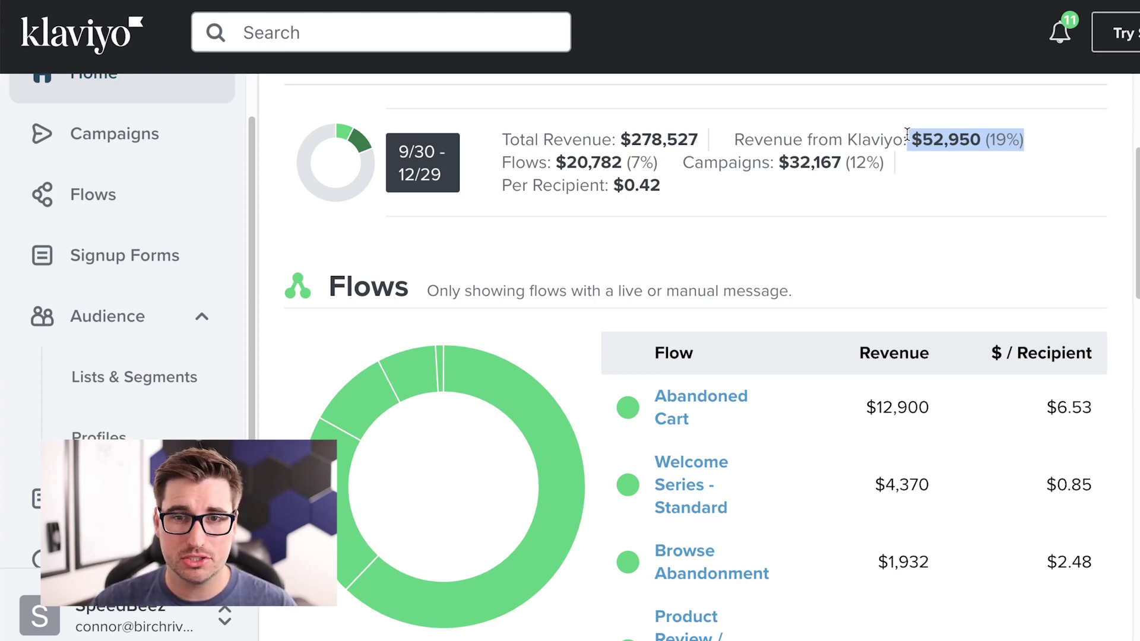
pyautogui.click(641, 393)
pyautogui.moveTo(641, 393); pyautogui.dragTo(710, 418)
pyautogui.moveTo(849, 419); pyautogui.dragTo(929, 414)
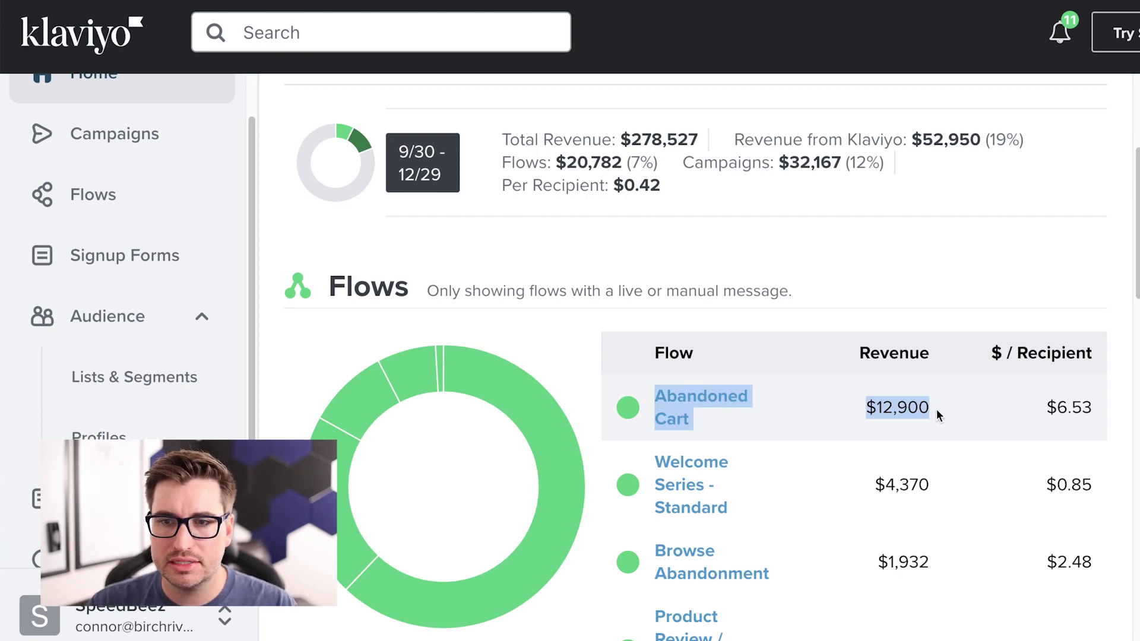
pyautogui.click(942, 408)
pyautogui.moveTo(989, 351); pyautogui.dragTo(1090, 346)
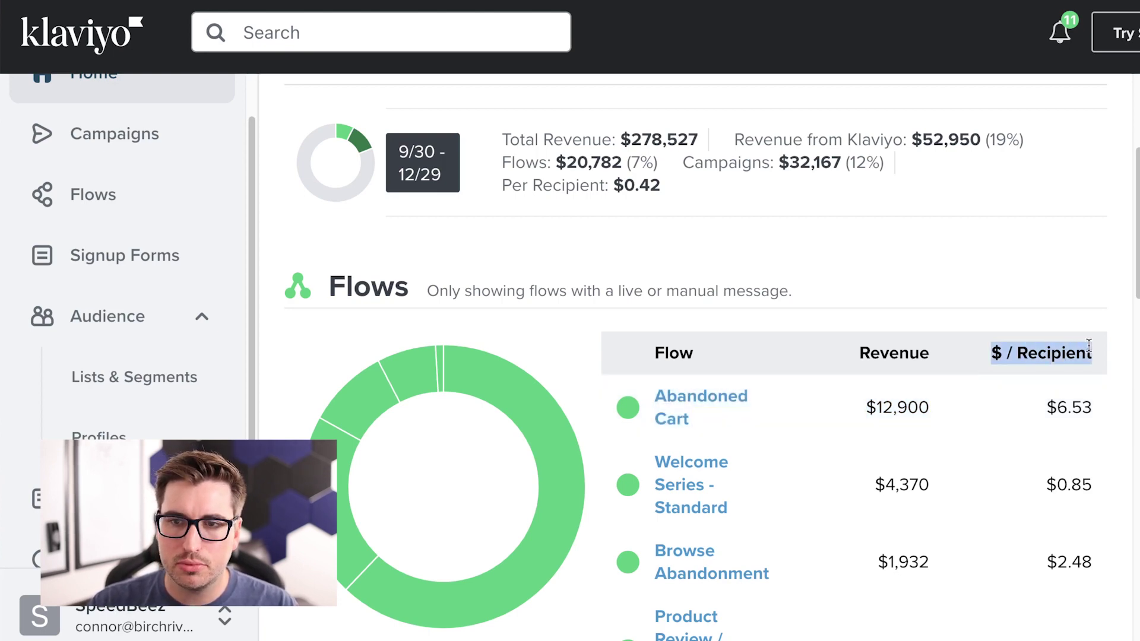
pyautogui.click(1081, 386)
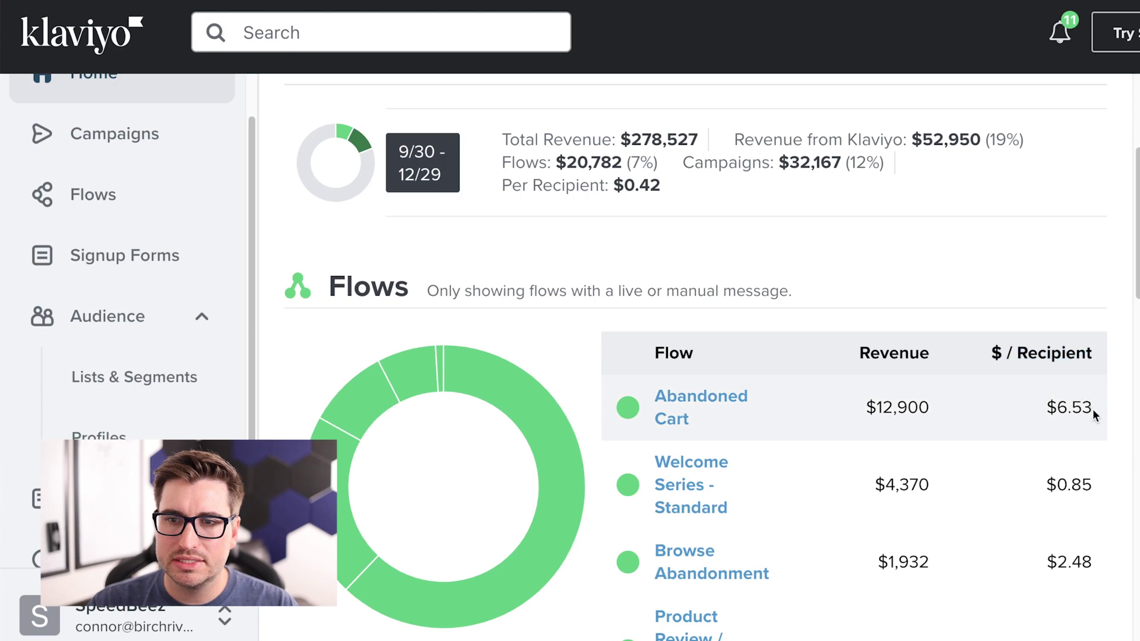
pyautogui.moveTo(1094, 414); pyautogui.dragTo(1042, 409)
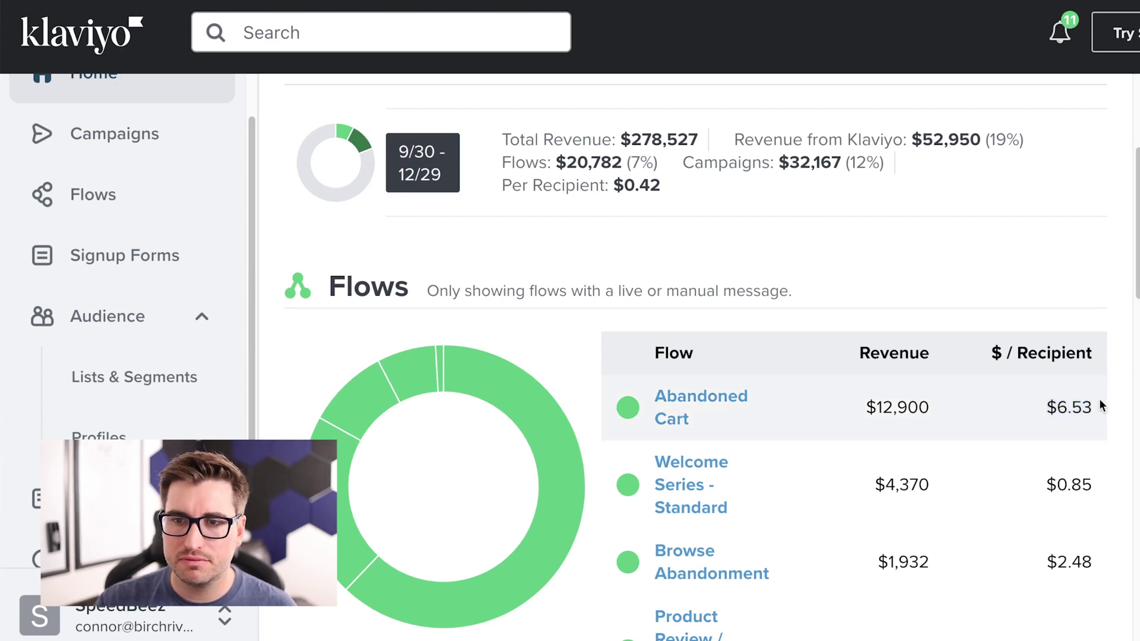
pyautogui.moveTo(1095, 406); pyautogui.dragTo(1045, 407)
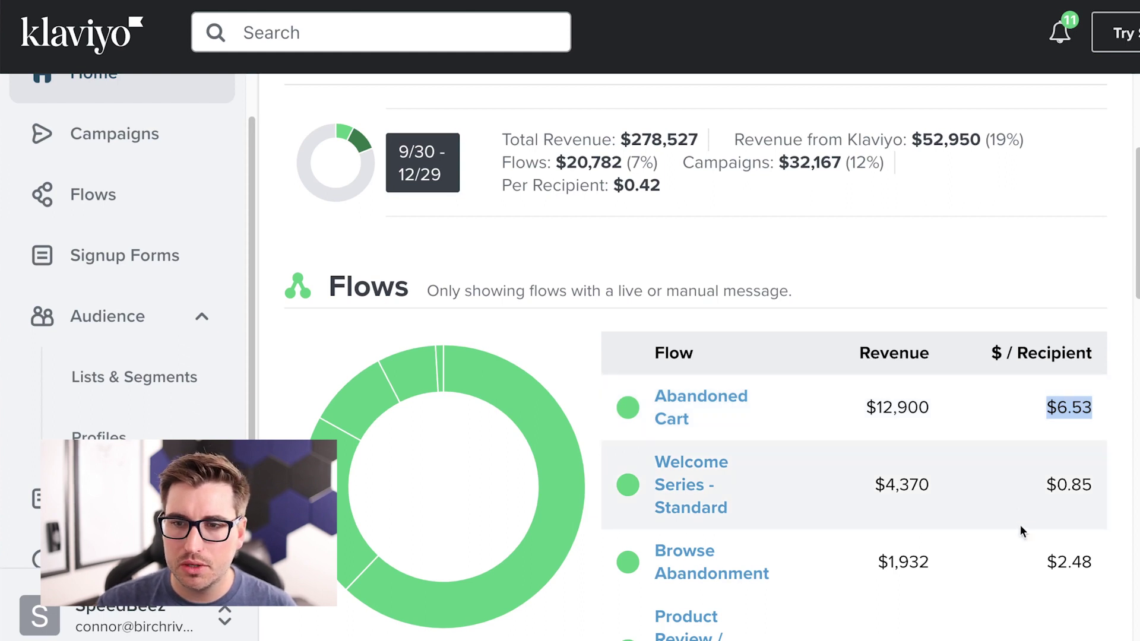
pyautogui.click(980, 585)
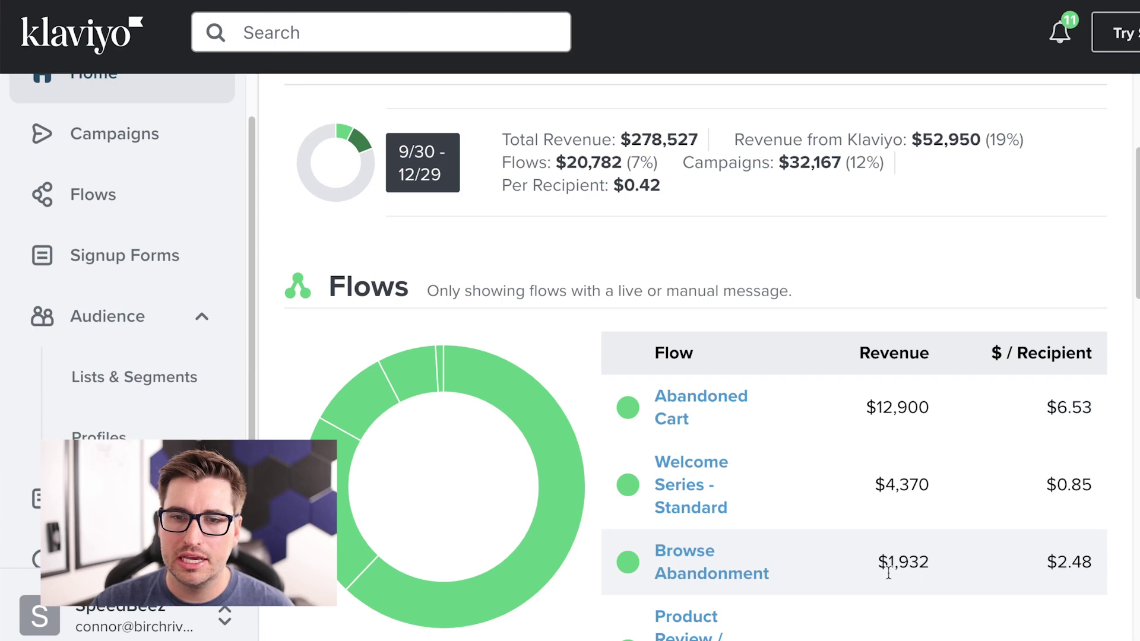
pyautogui.moveTo(649, 550); pyautogui.dragTo(780, 575)
pyautogui.click(860, 575)
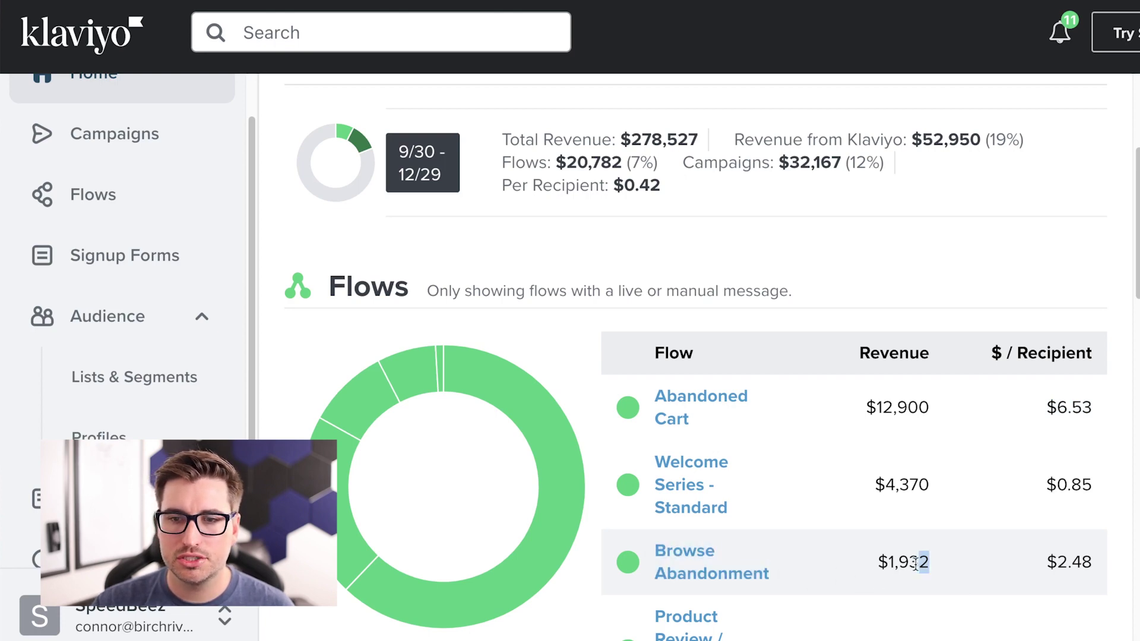
pyautogui.moveTo(915, 564); pyautogui.dragTo(870, 565)
pyautogui.click(1061, 571)
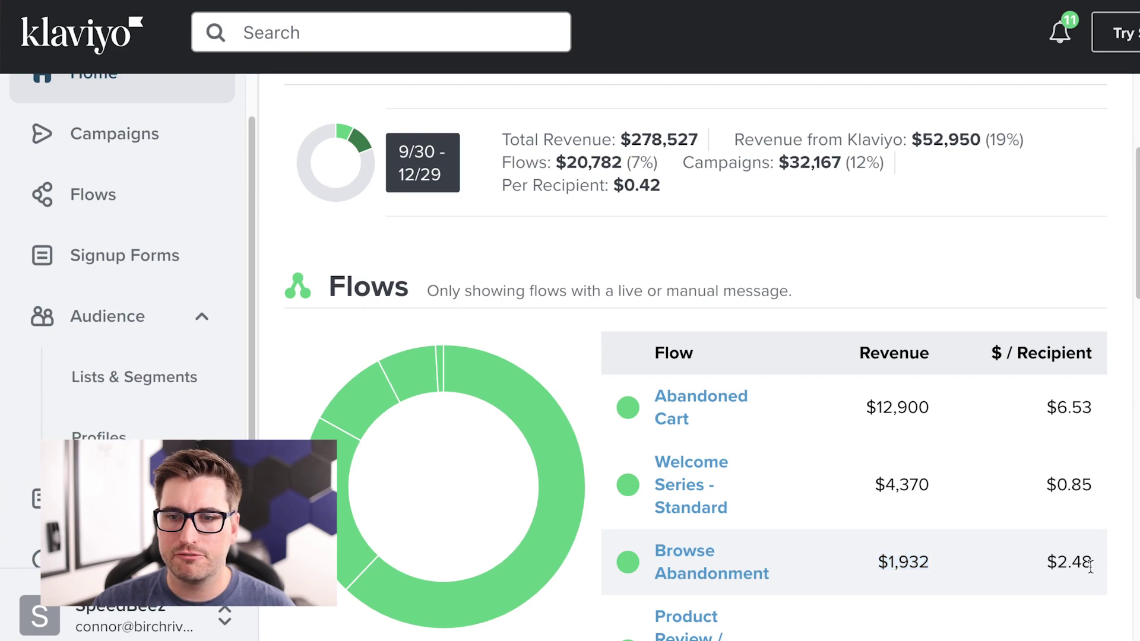
pyautogui.moveTo(1093, 564); pyautogui.dragTo(1036, 561)
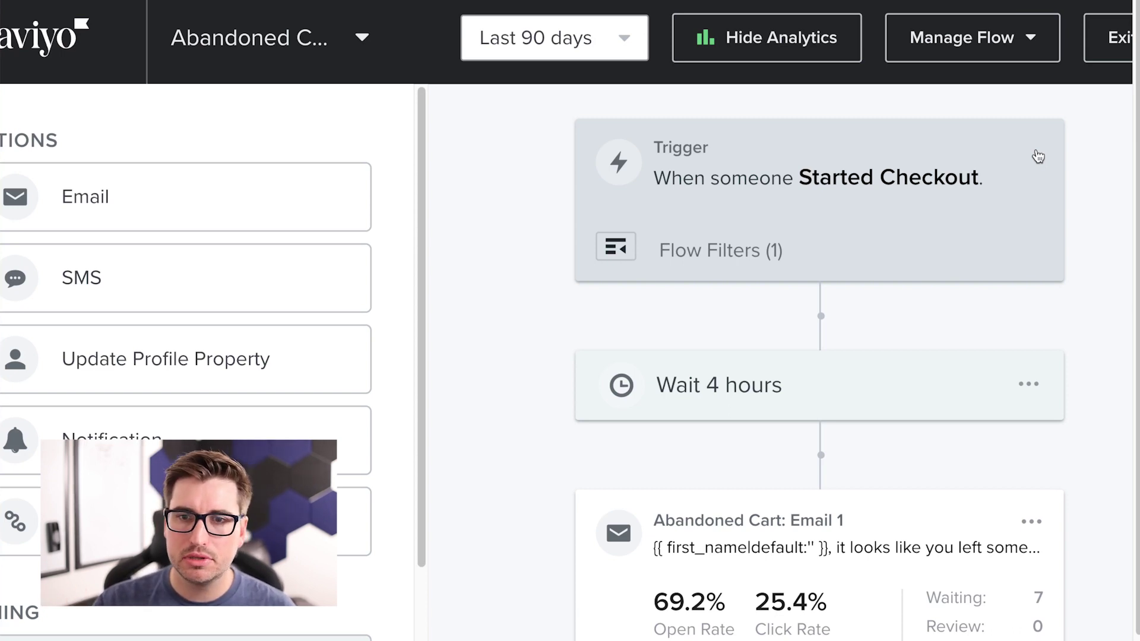
# Scroll down the Abandoned Cart flow to view its last-90-days step analytics
pyautogui.scroll(-1, 758, 259)
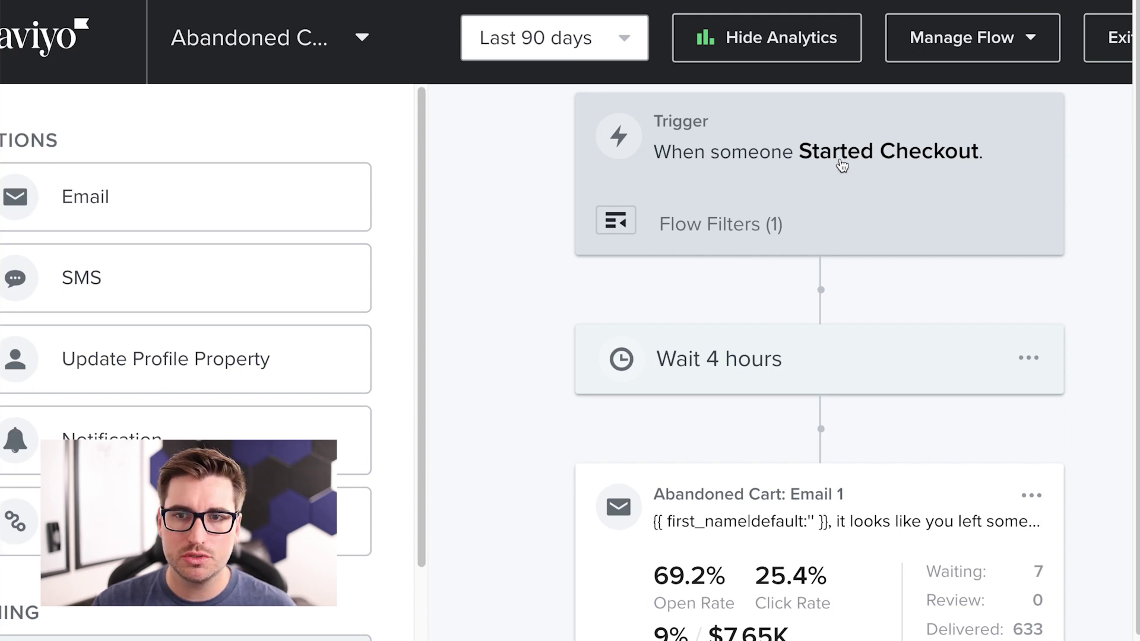
pyautogui.scroll(-1, 841, 196)
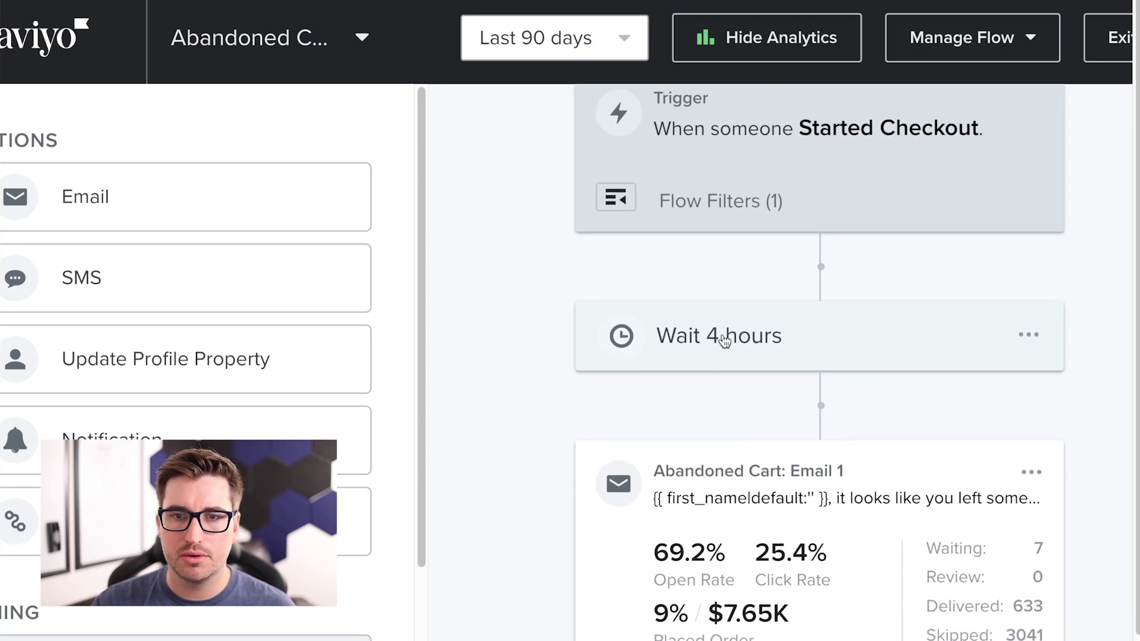
# Scroll the flow canvas to the Abandoned Cart: Email 1 card between the 4-hour and 20-hour waits
pyautogui.scroll(-3, 724, 340)
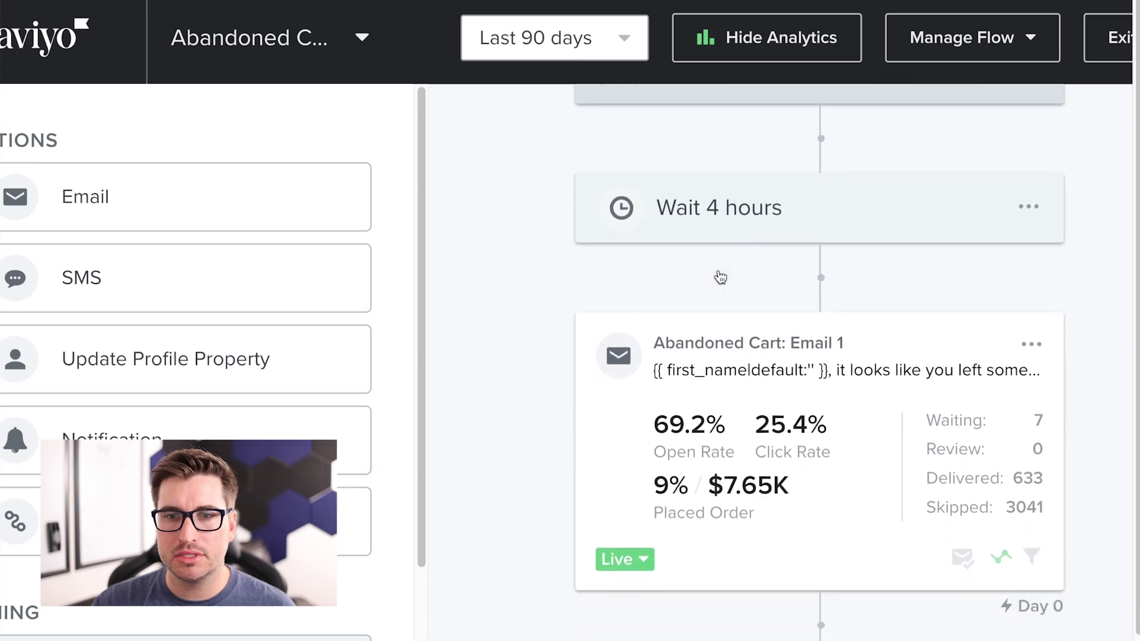
pyautogui.scroll(-2, 720, 277)
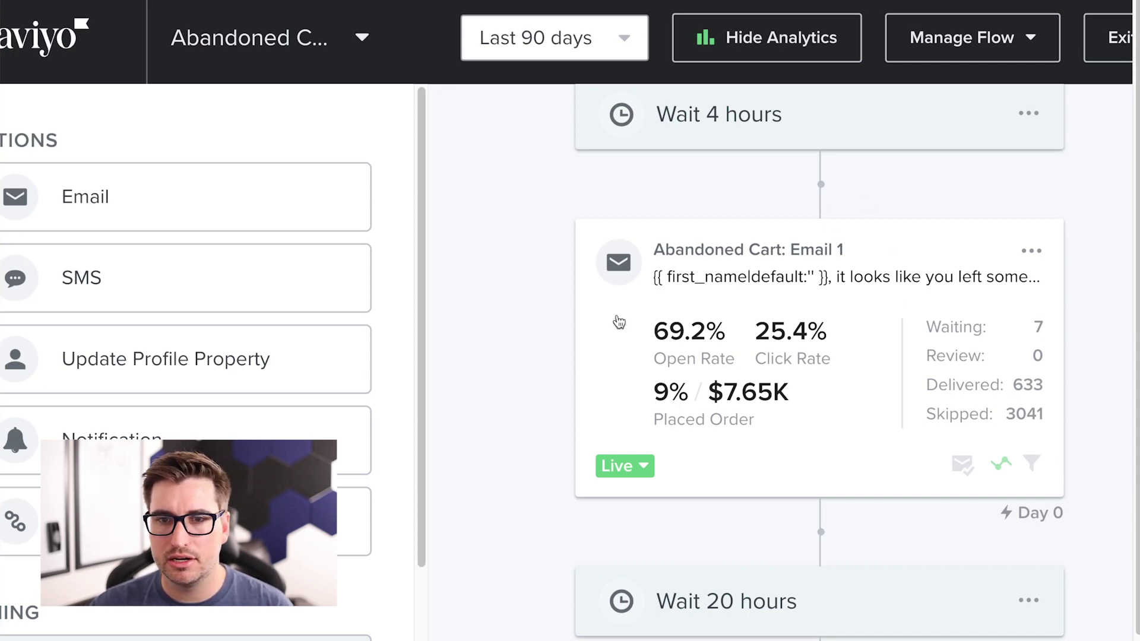
pyautogui.scroll(-1, 606, 328)
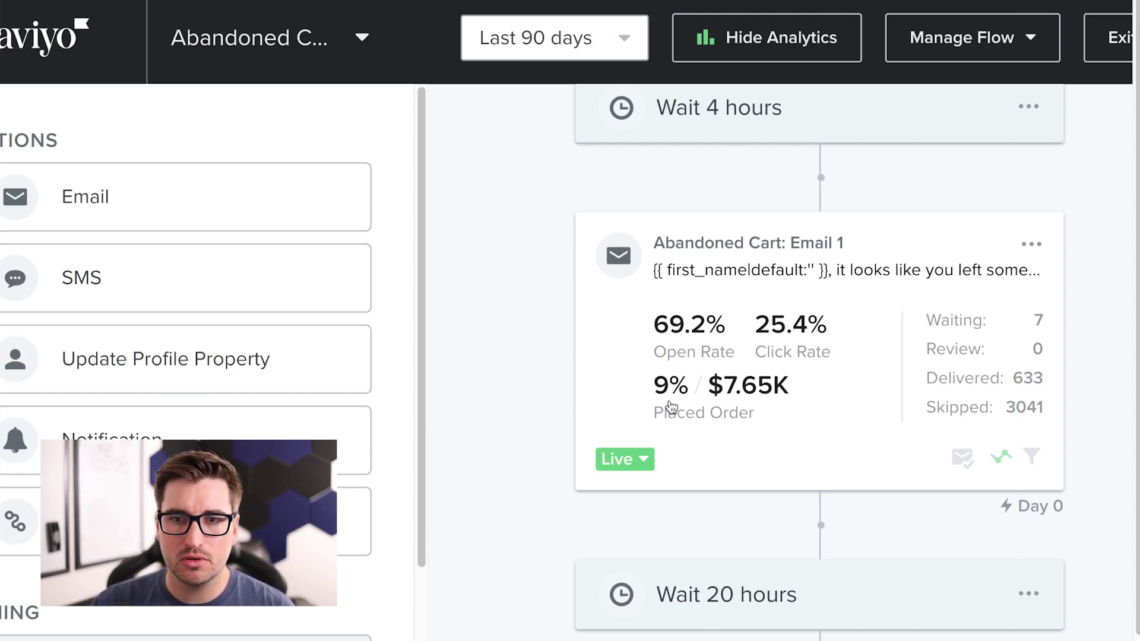
pyautogui.scroll(1, 790, 442)
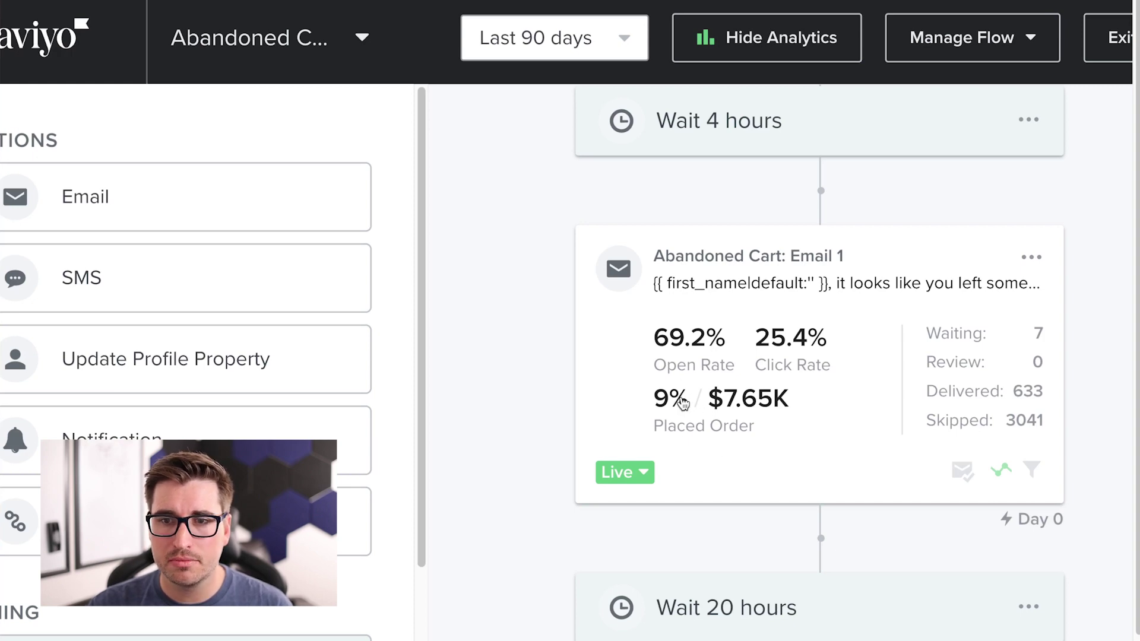
pyautogui.scroll(-2, 677, 401)
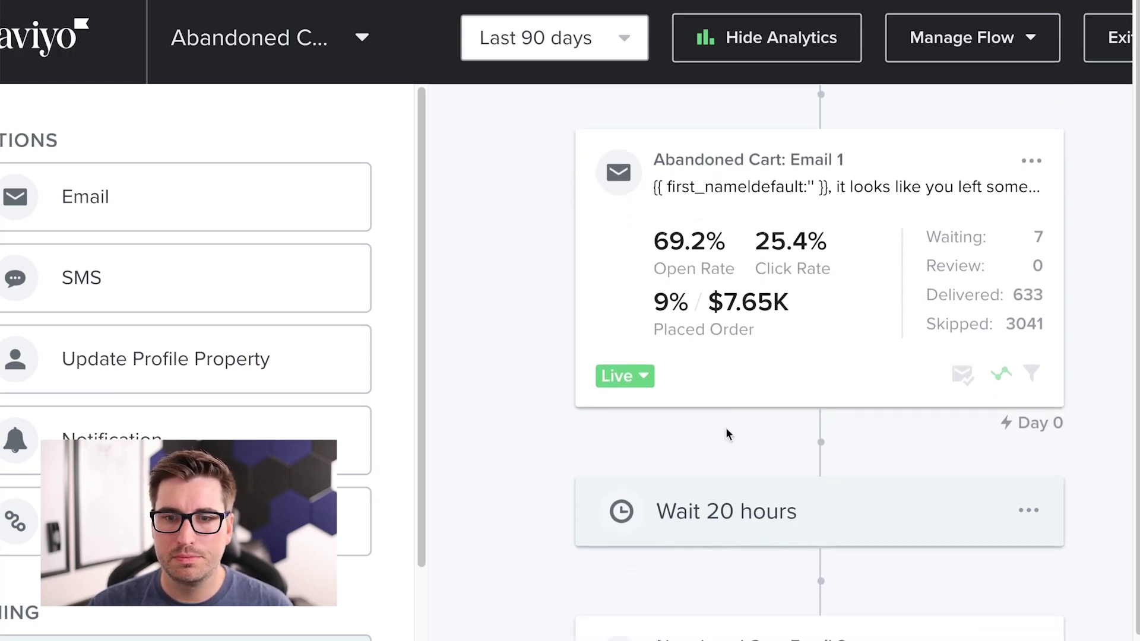
pyautogui.scroll(-1, 718, 439)
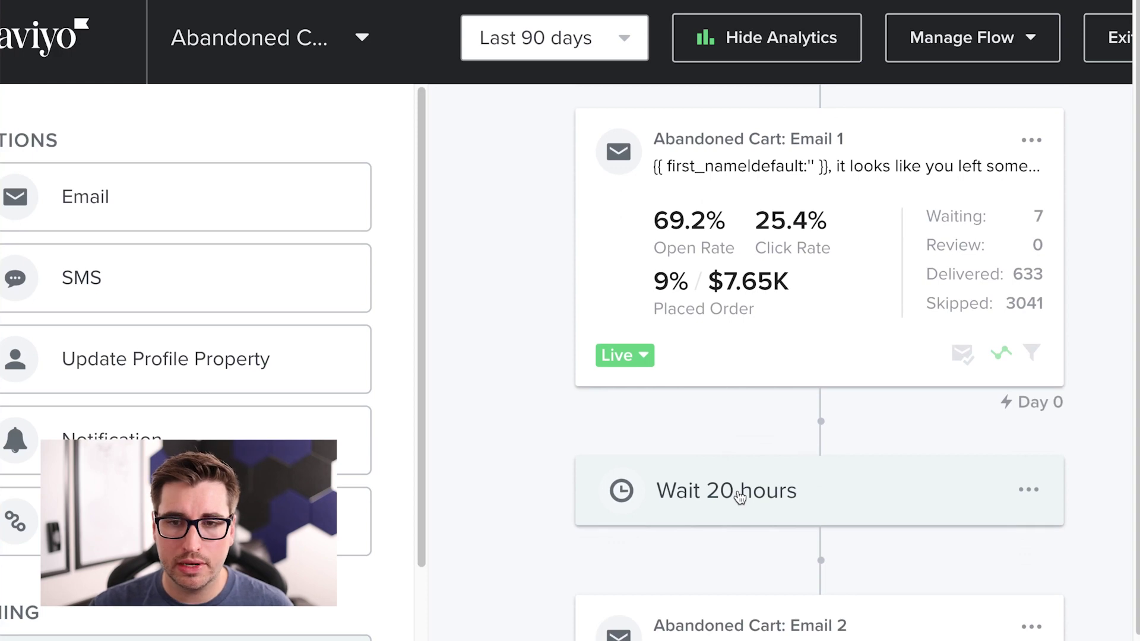
pyautogui.scroll(-6, 751, 493)
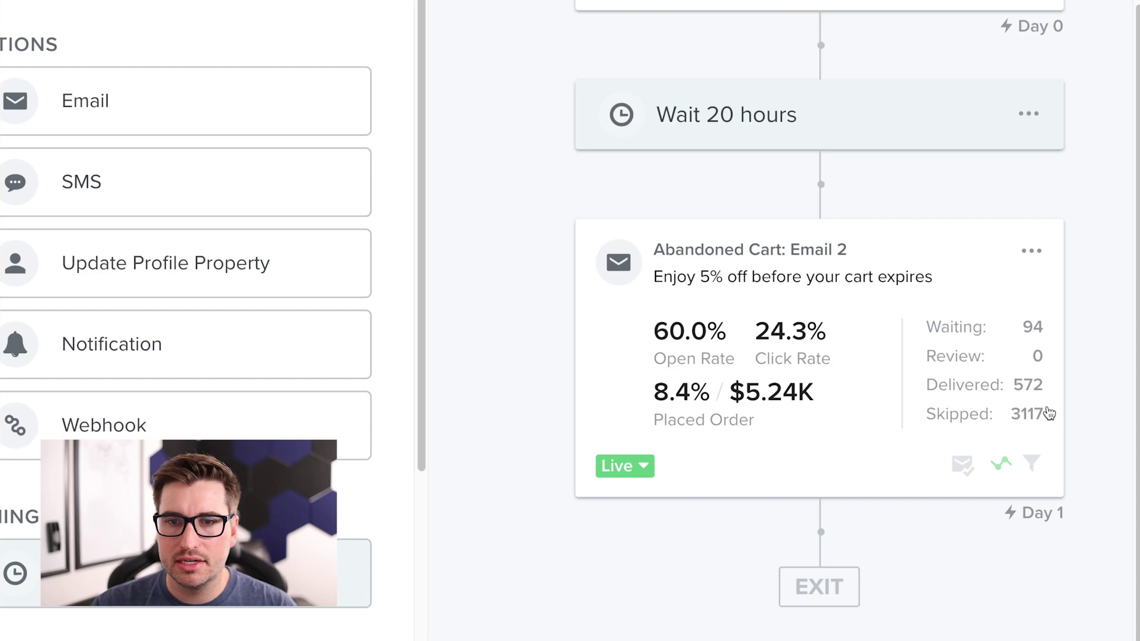
pyautogui.scroll(5, 1036, 400)
pyautogui.scroll(-1, 872, 330)
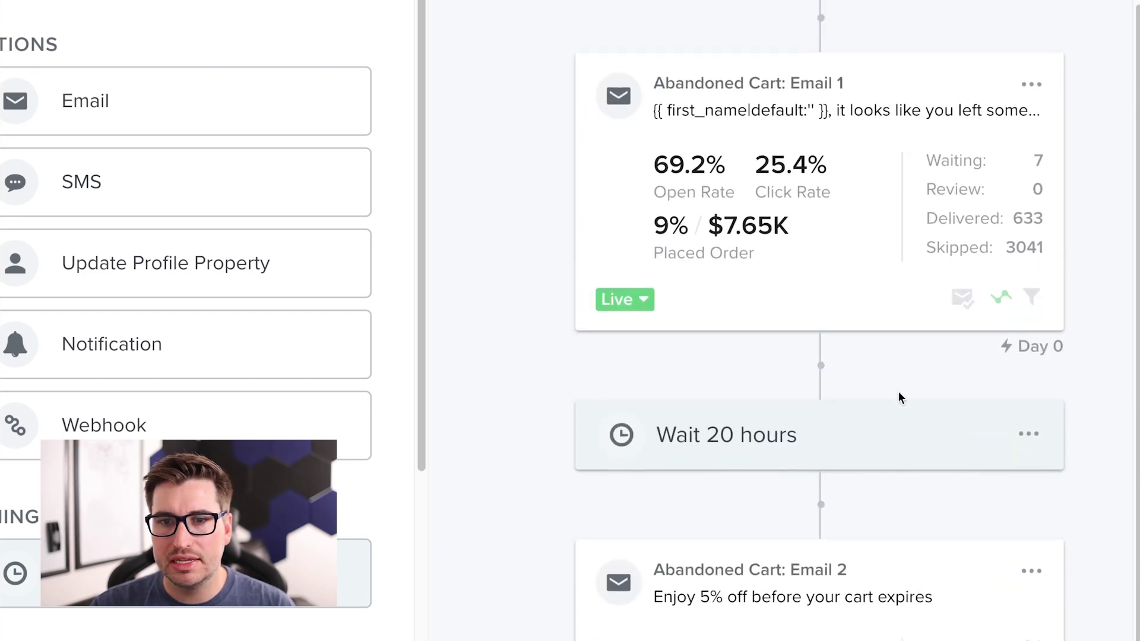
pyautogui.scroll(-2, 831, 392)
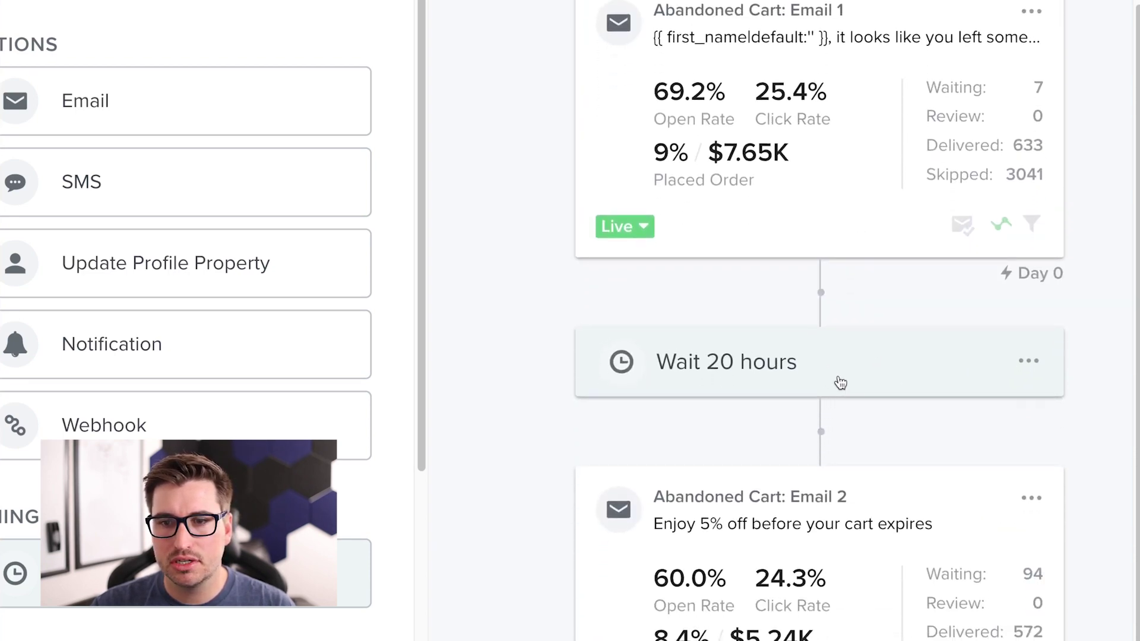
pyautogui.scroll(-3, 873, 392)
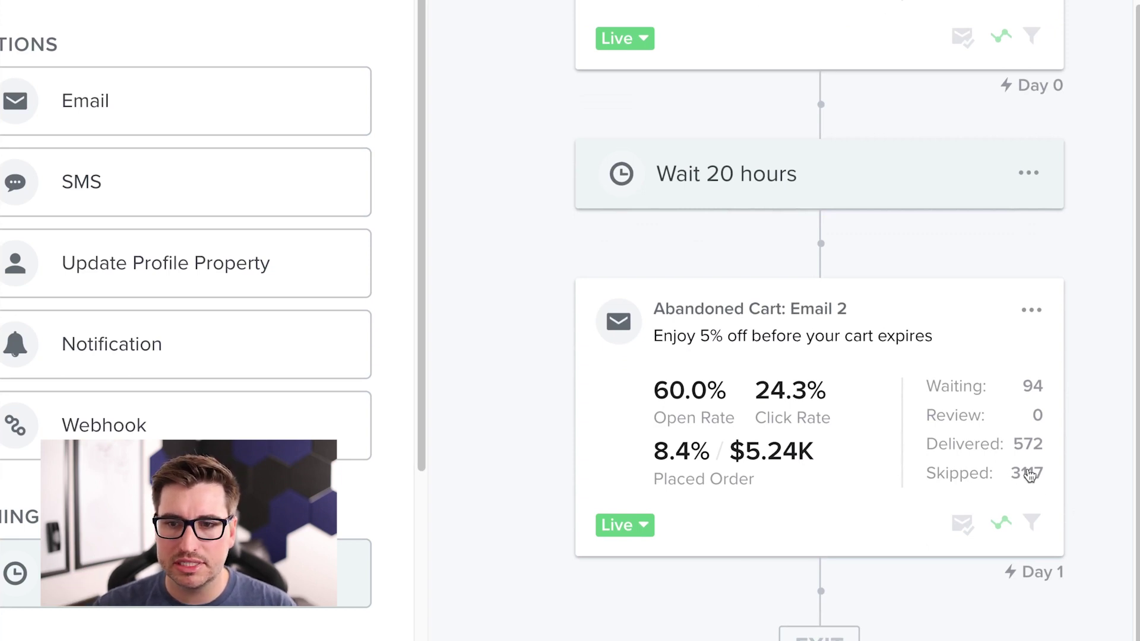
pyautogui.scroll(-1, 998, 475)
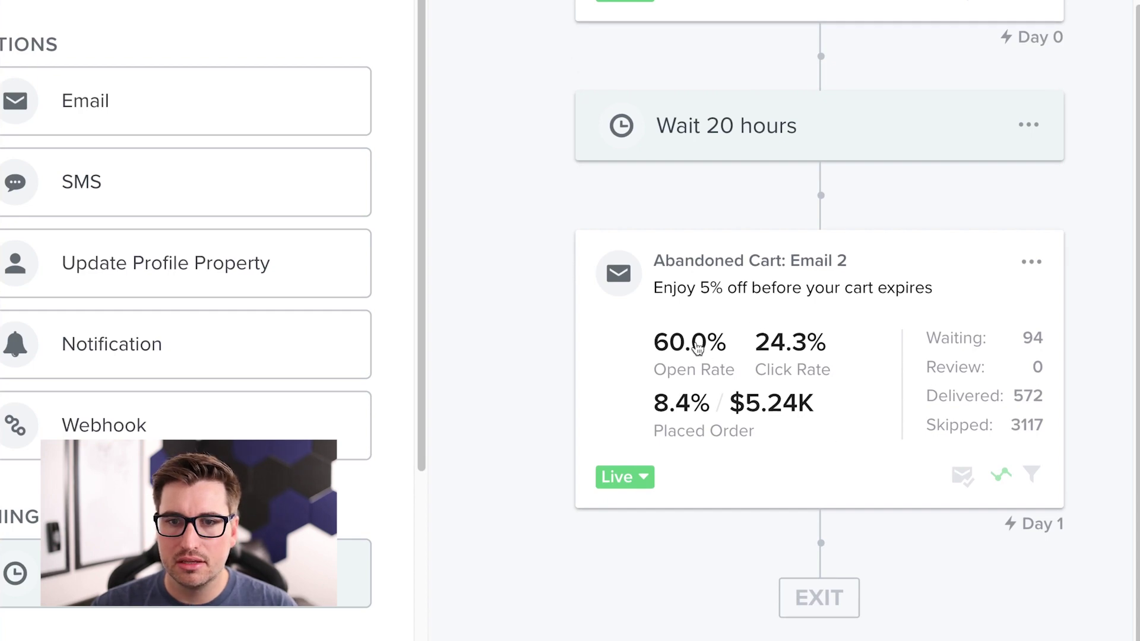
pyautogui.scroll(6, 753, 415)
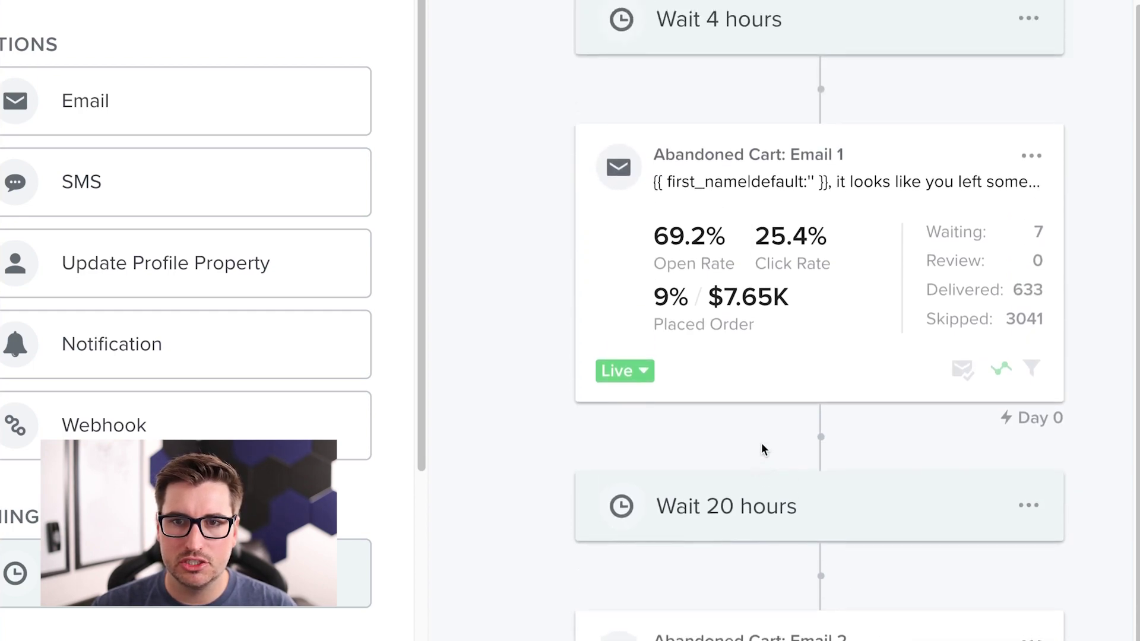
pyautogui.scroll(2, 772, 356)
pyautogui.scroll(-8, 816, 440)
pyautogui.scroll(10, 820, 534)
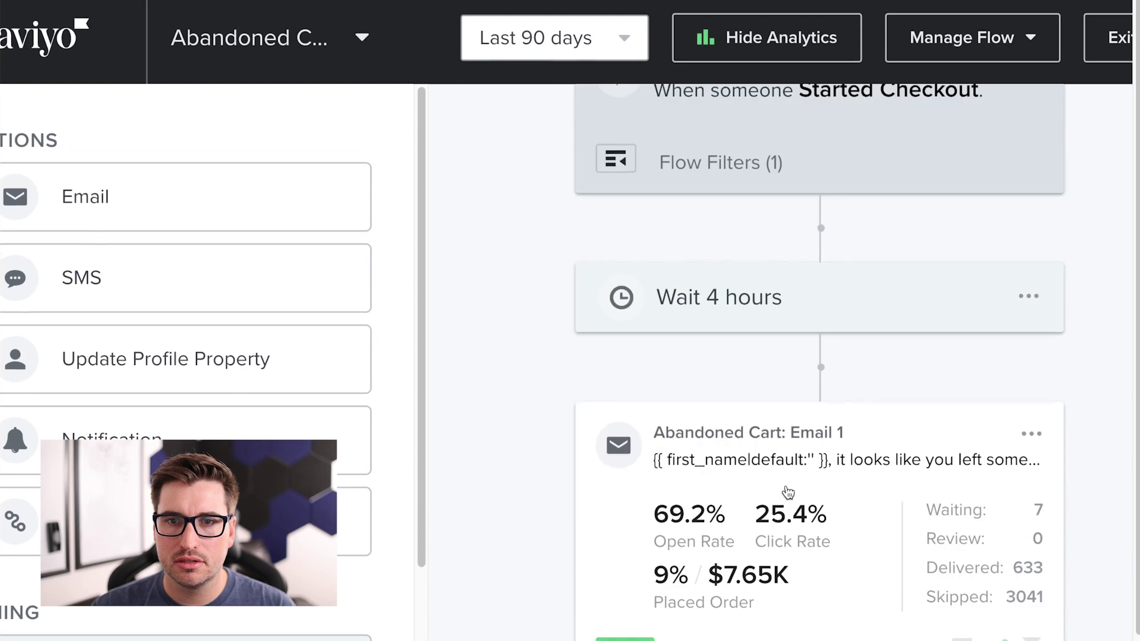
pyautogui.scroll(-10, 870, 400)
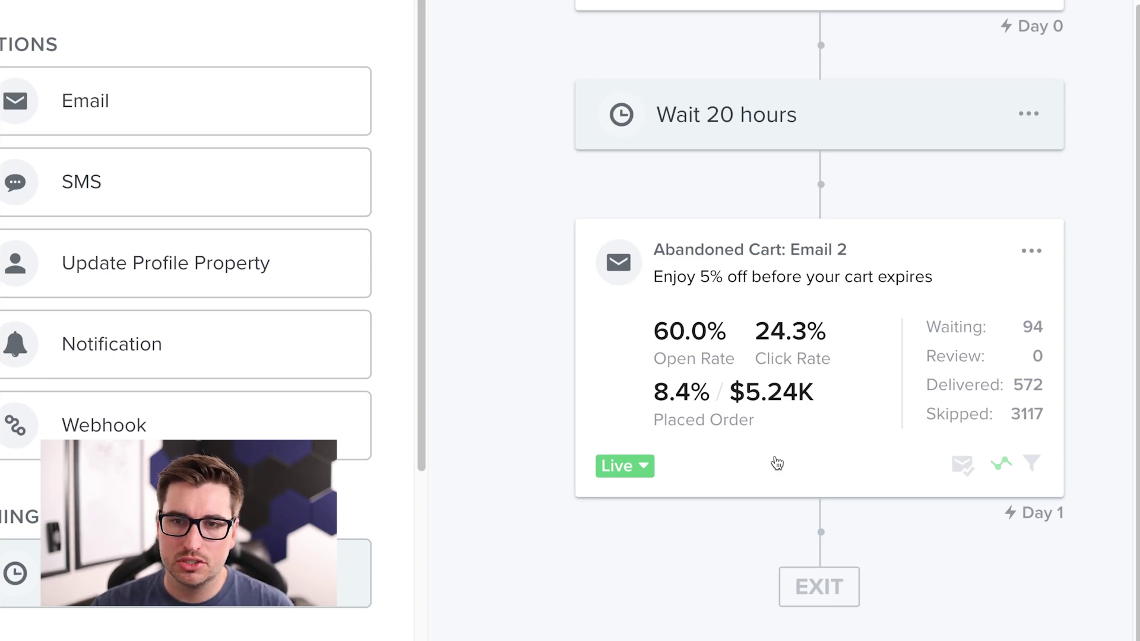
pyautogui.scroll(4, 776, 463)
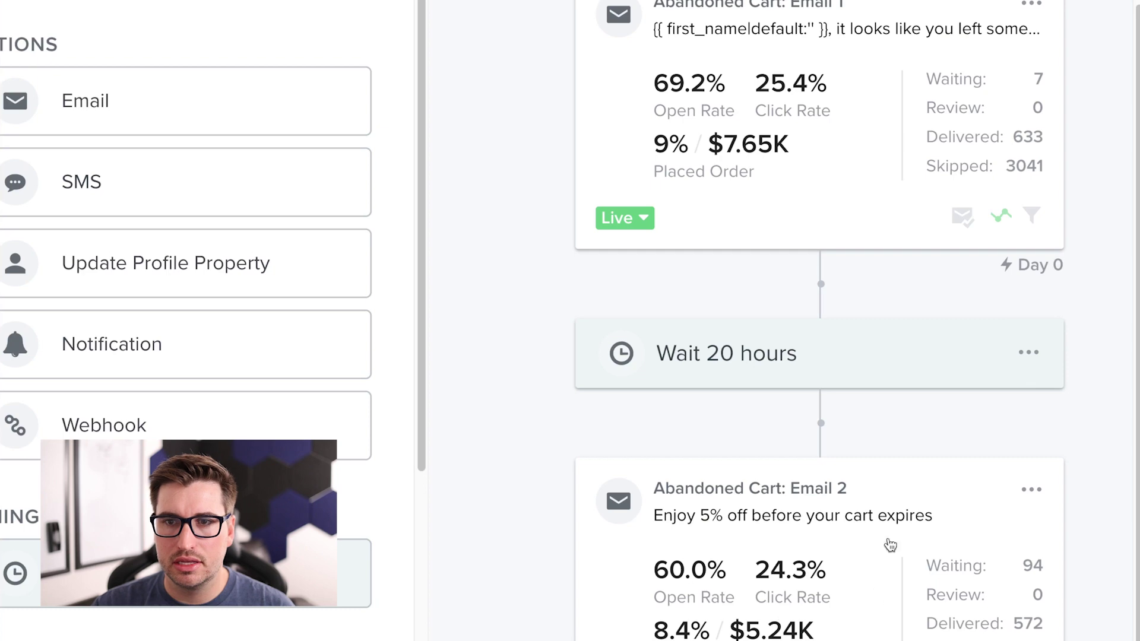
pyautogui.scroll(-1, 675, 359)
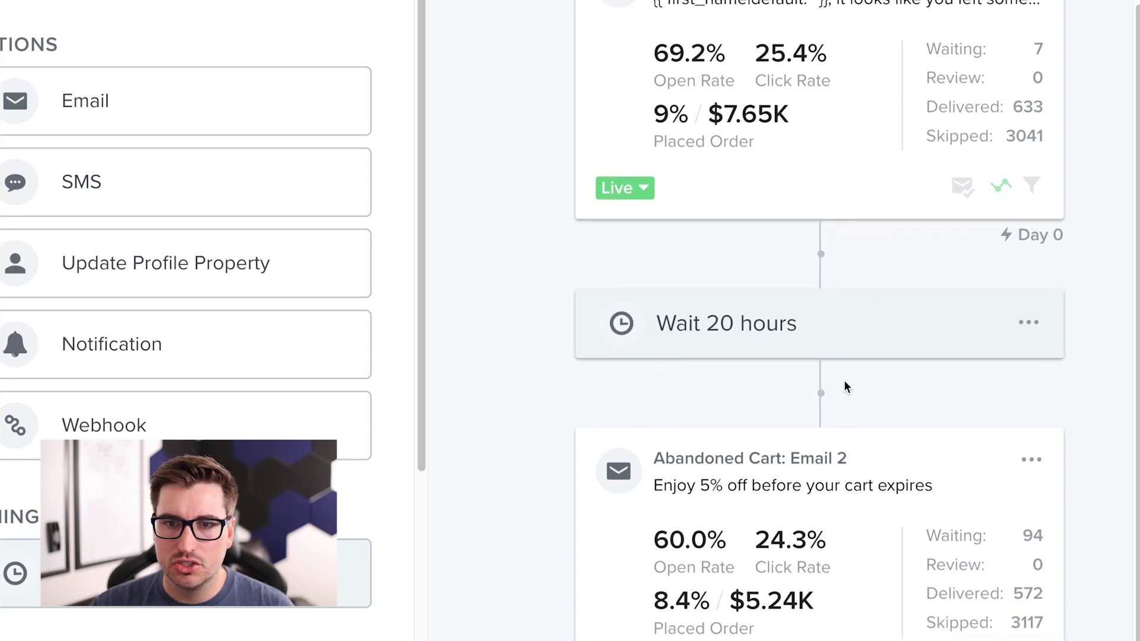
pyautogui.scroll(9, 847, 387)
pyautogui.scroll(-1, 837, 397)
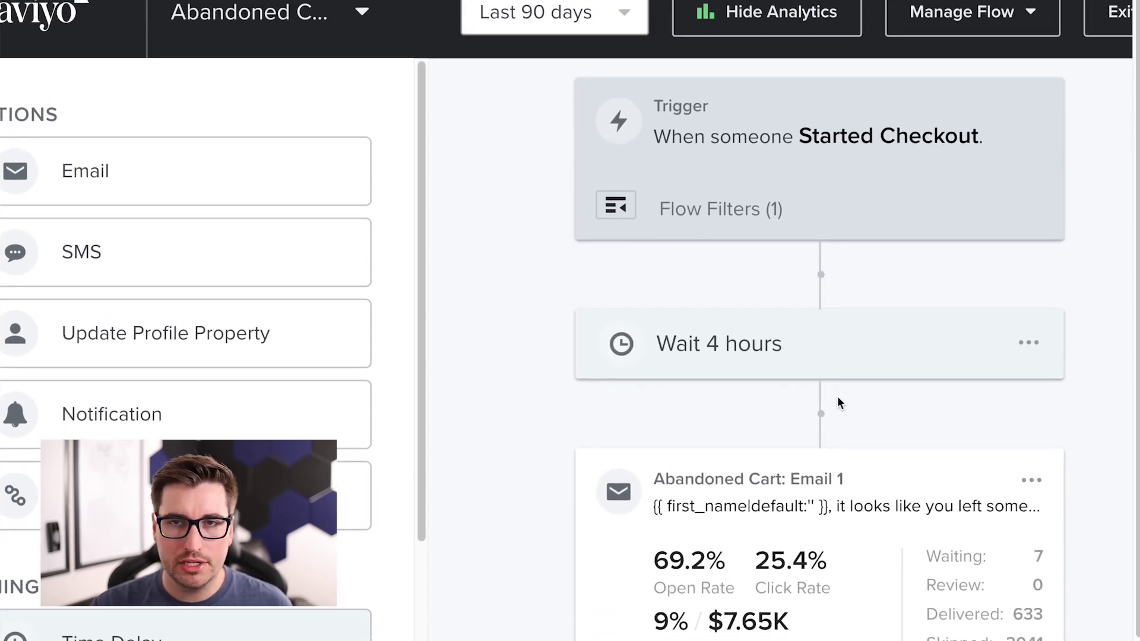
pyautogui.scroll(-1, 860, 399)
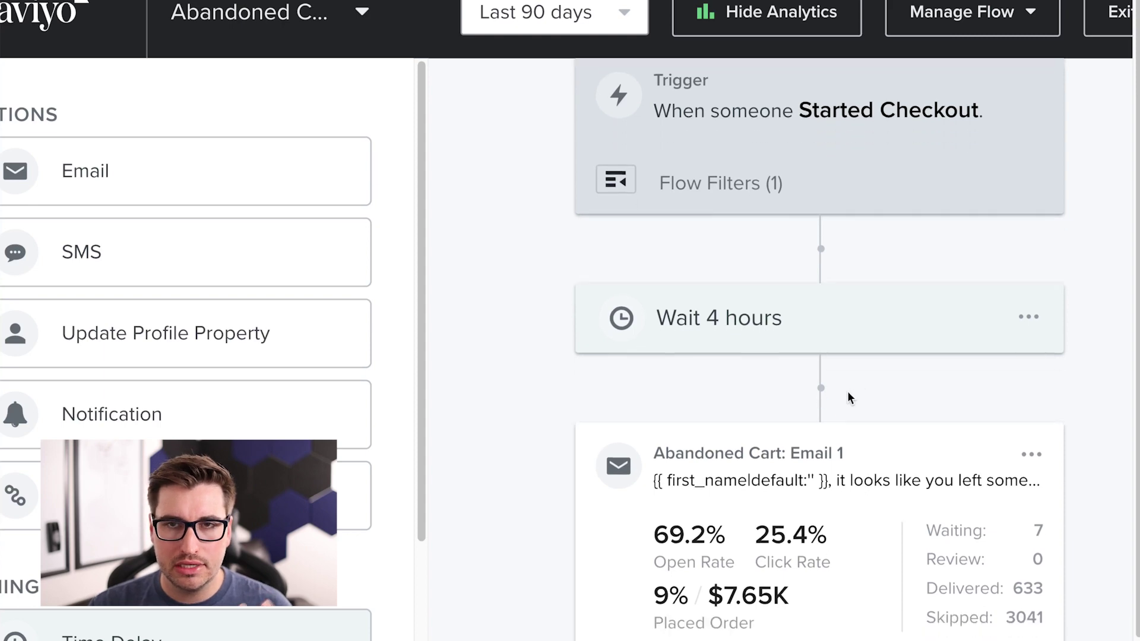
pyautogui.scroll(-8, 725, 323)
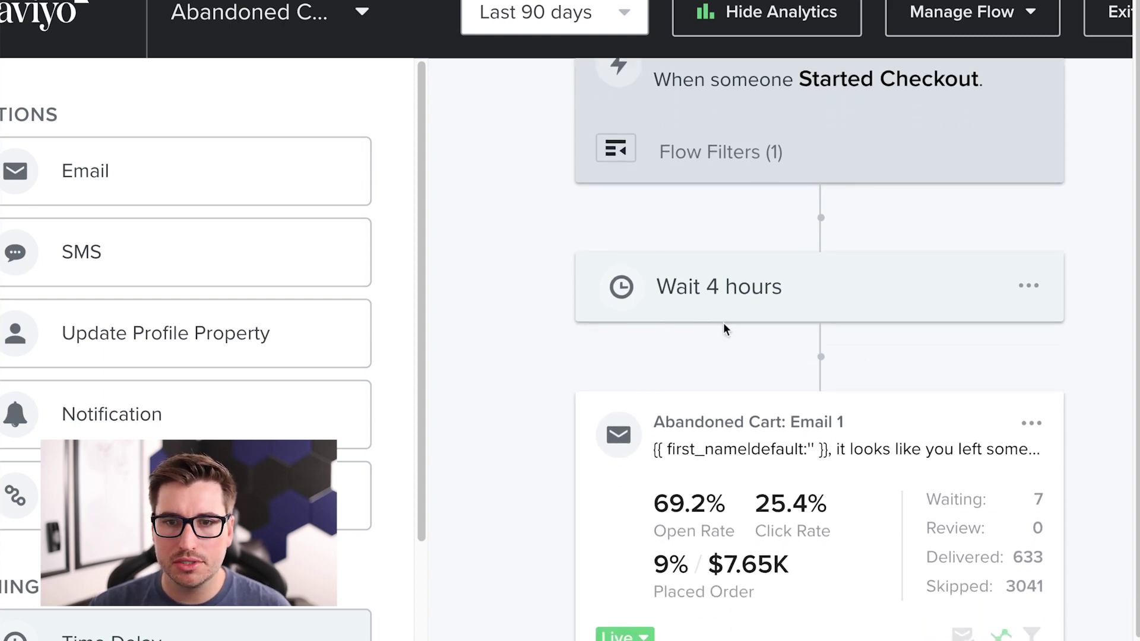
pyautogui.scroll(-3, 715, 295)
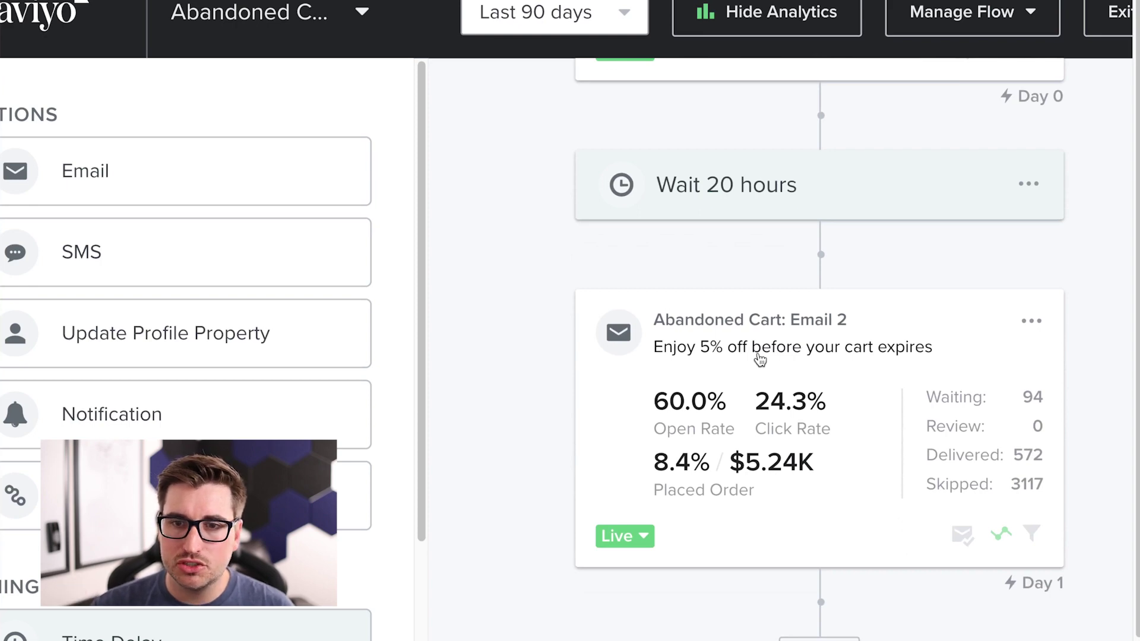
pyautogui.scroll(7, 762, 363)
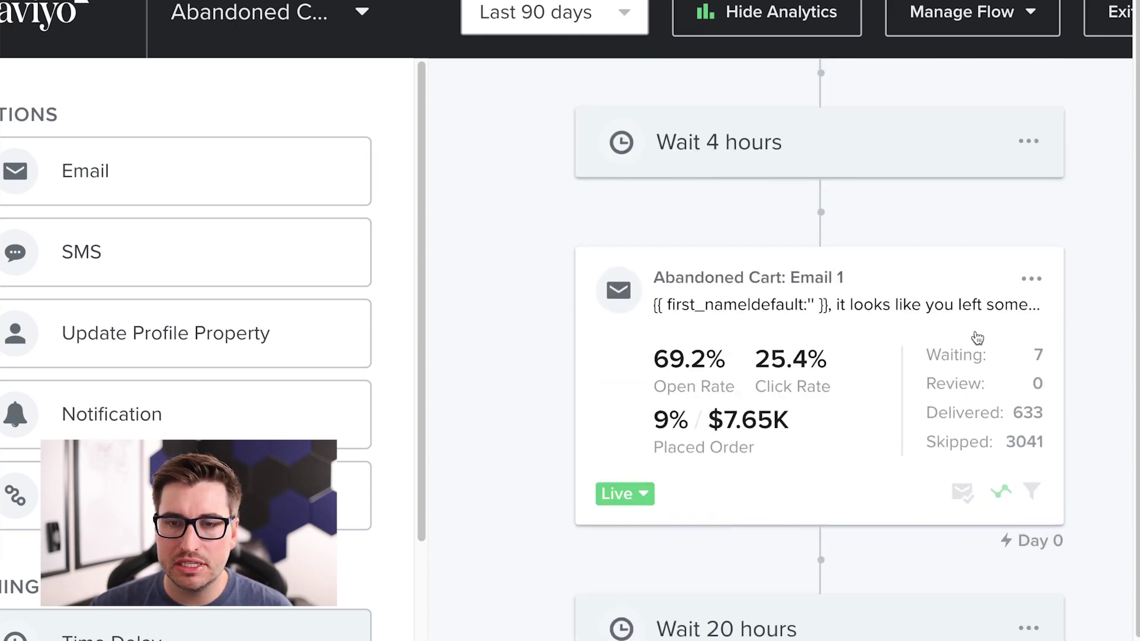
pyautogui.scroll(-1, 872, 427)
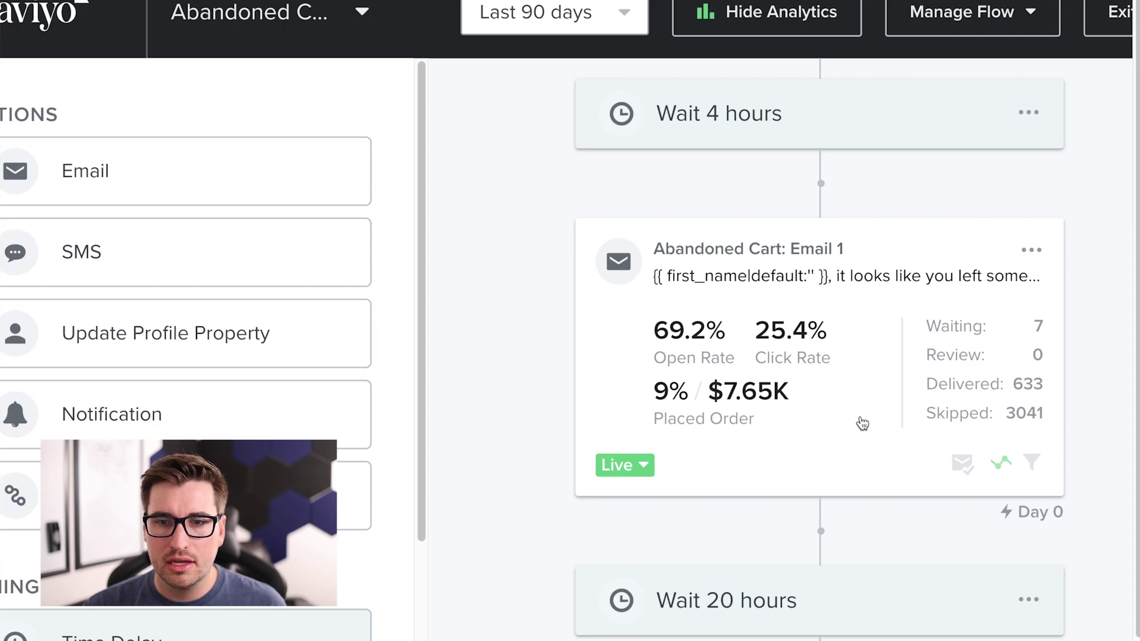
pyautogui.scroll(-8, 860, 422)
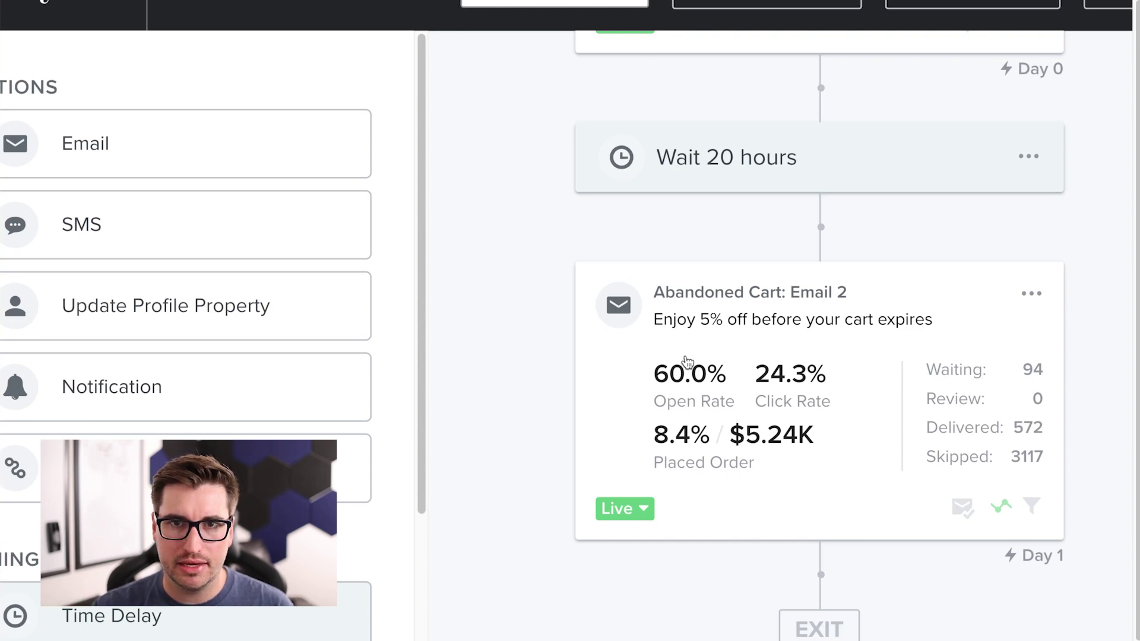
# Scroll up the Browse Abandonment flow to Email #1, 'See something you like?'
pyautogui.scroll(10, 687, 361)
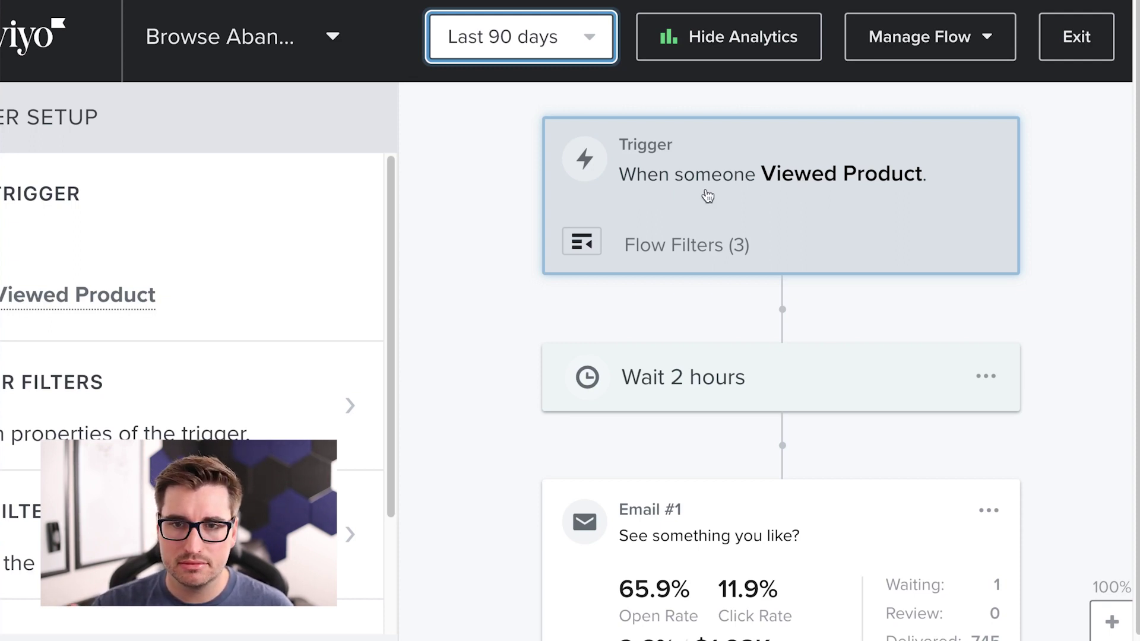
pyautogui.scroll(-3, 707, 284)
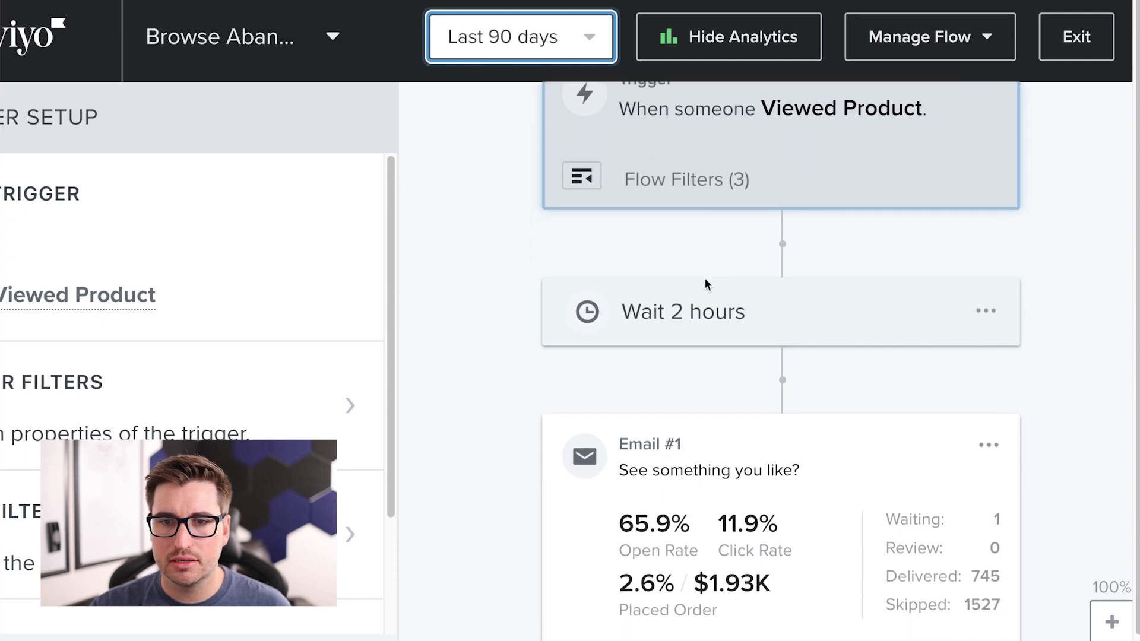
pyautogui.scroll(-3, 709, 280)
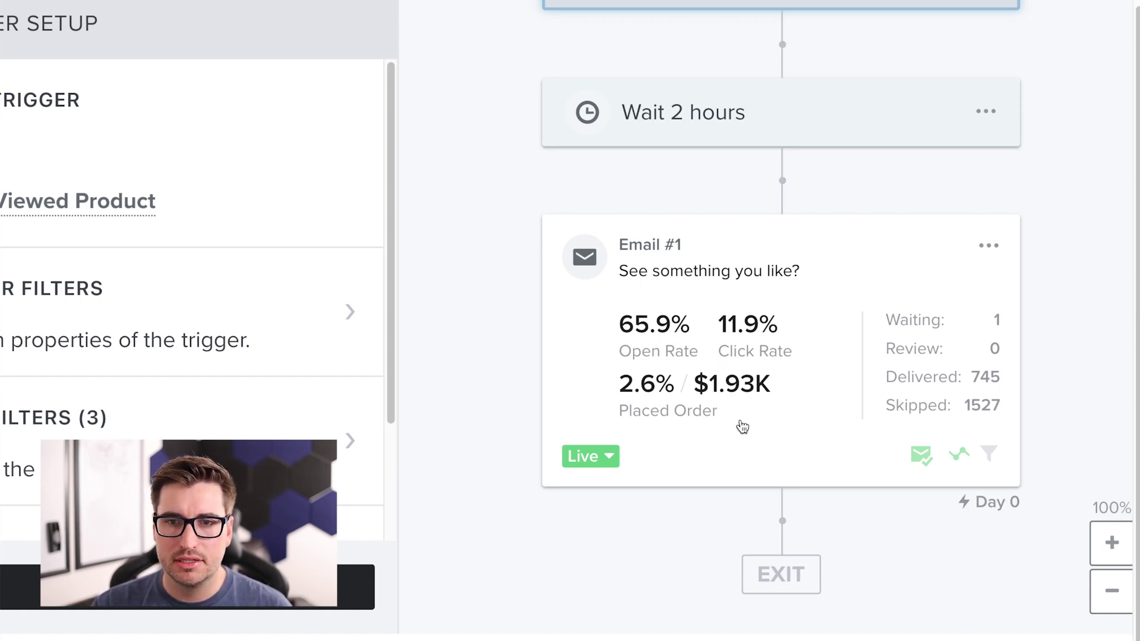
pyautogui.scroll(3, 742, 426)
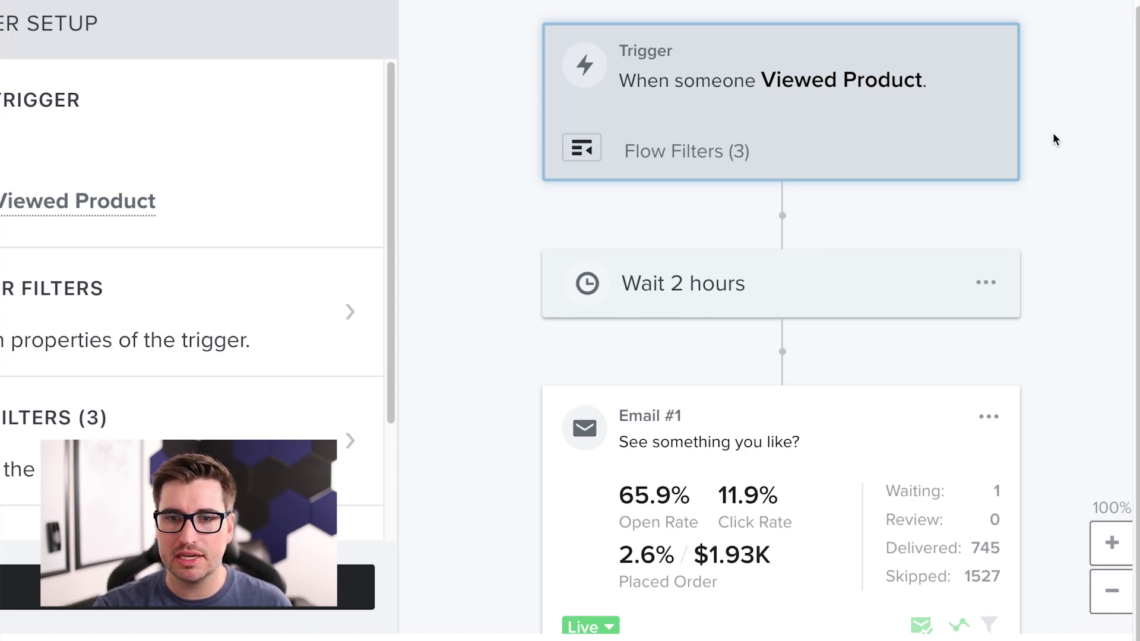
# Scroll the Home dashboard to show Browse Abandonment's $1,932 revenue in the Flows table
pyautogui.scroll(-3, 1053, 140)
pyautogui.moveTo(623, 328)
pyautogui.mouseDown()
pyautogui.moveTo(712, 336)
pyautogui.moveTo(623, 328)
pyautogui.mouseUp()
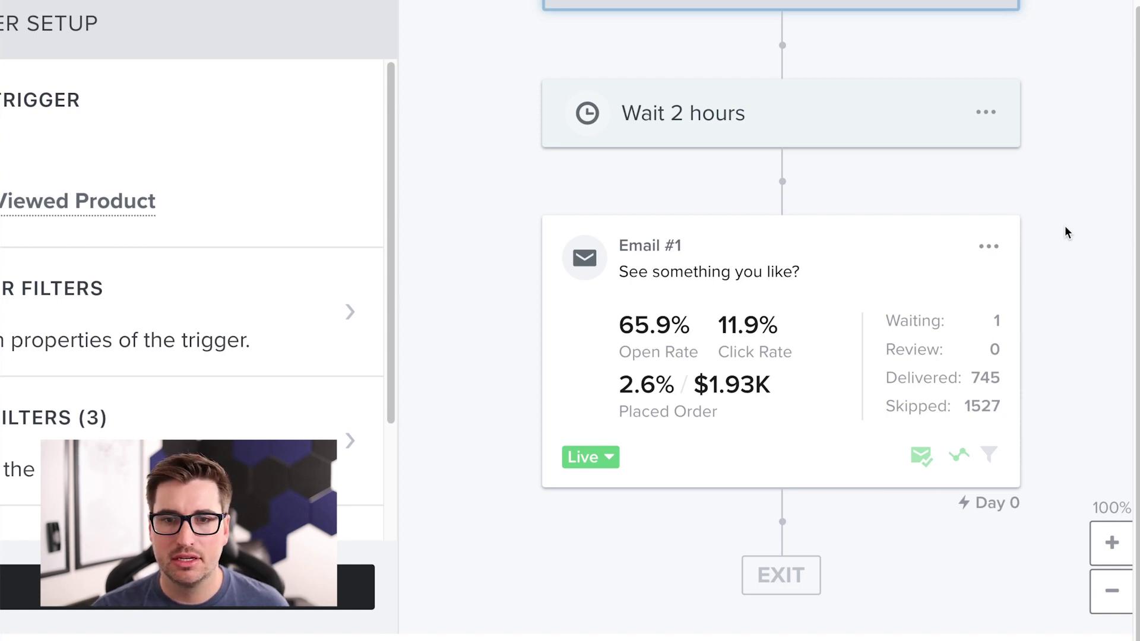
pyautogui.scroll(5, 1009, 219)
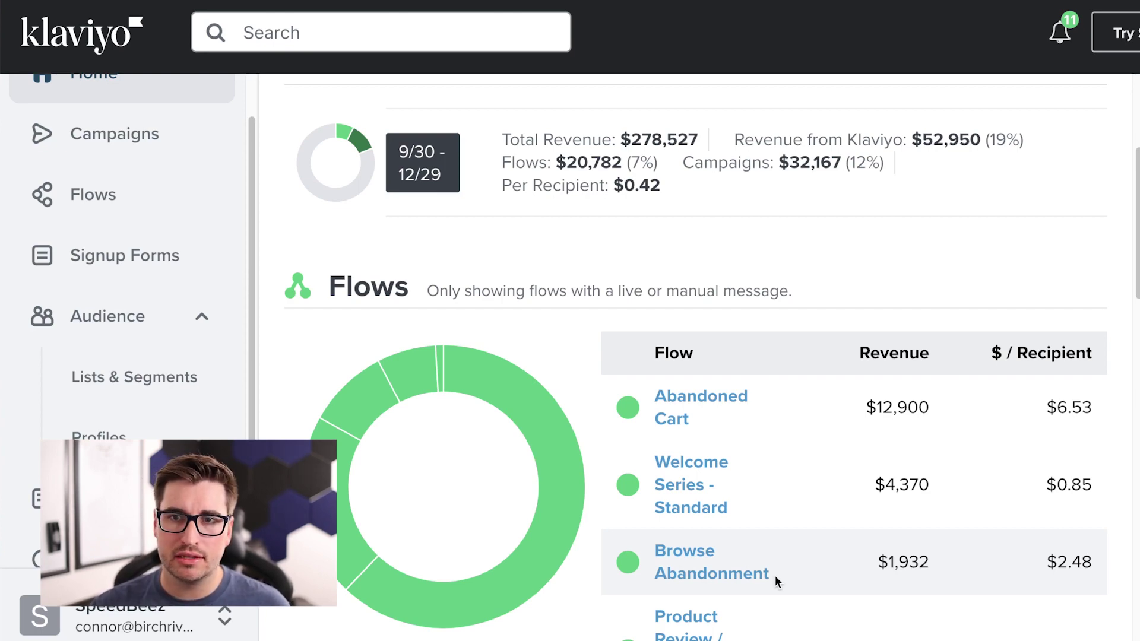
# Highlight the 'Revenue from Klaviyo: $52,950 (19%)' text on the Home summary
pyautogui.moveTo(1028, 150); pyautogui.dragTo(734, 140)
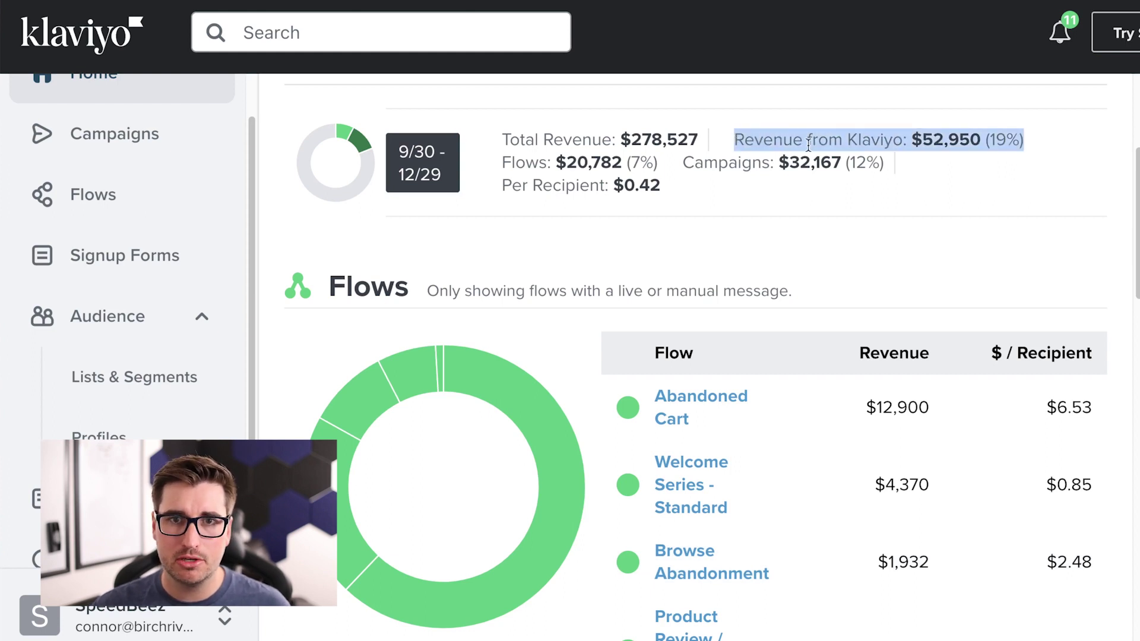